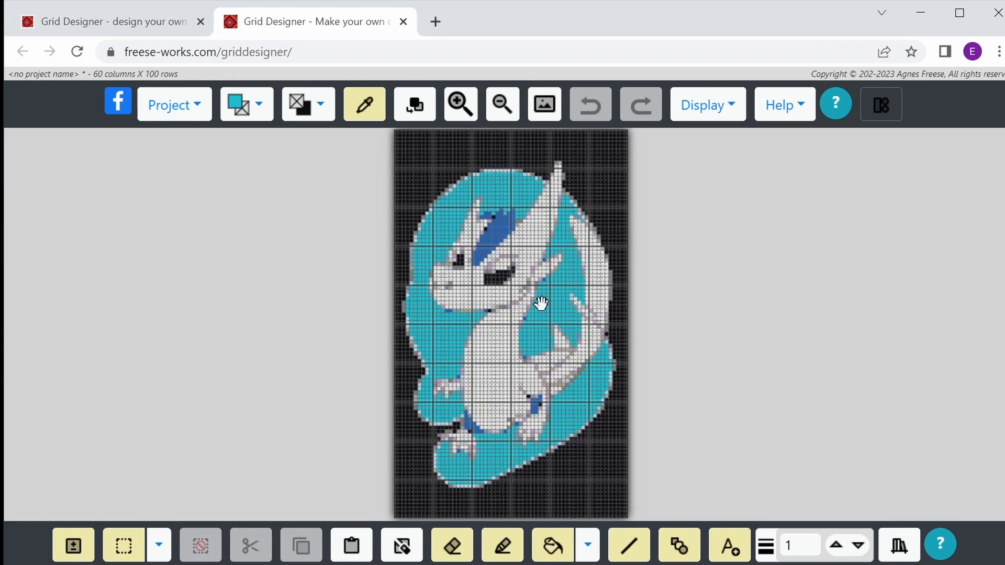
Open the Substitute Colors dialog for the dragon pattern and shrink its preview
left_click(461, 105)
left_click(461, 105)
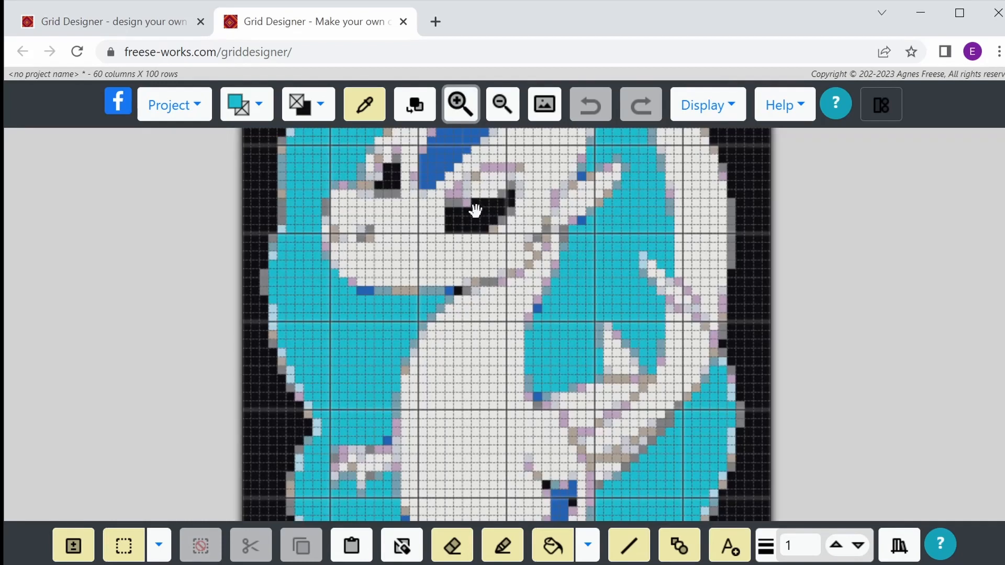
left_click_drag(473, 209, 466, 430)
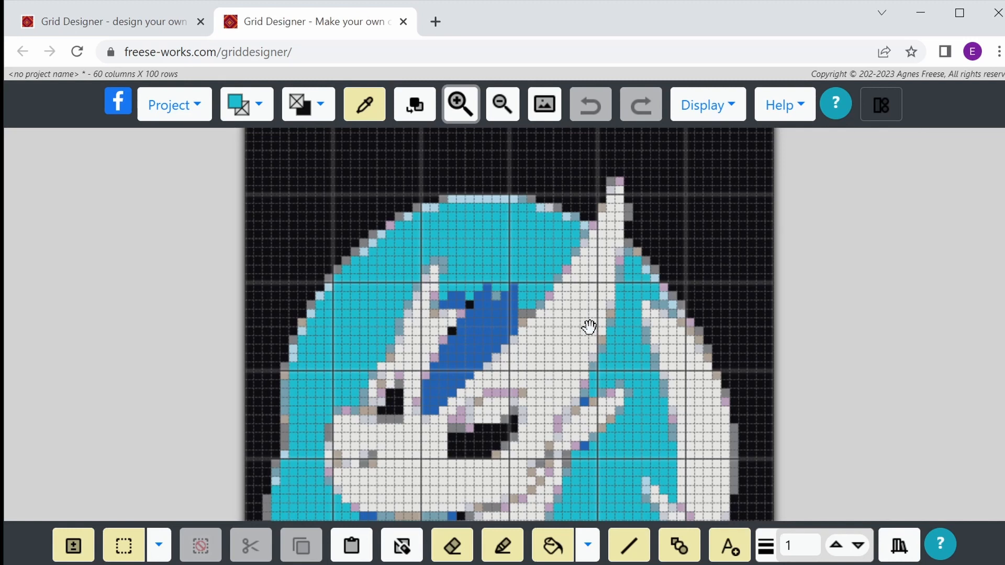
left_click(416, 108)
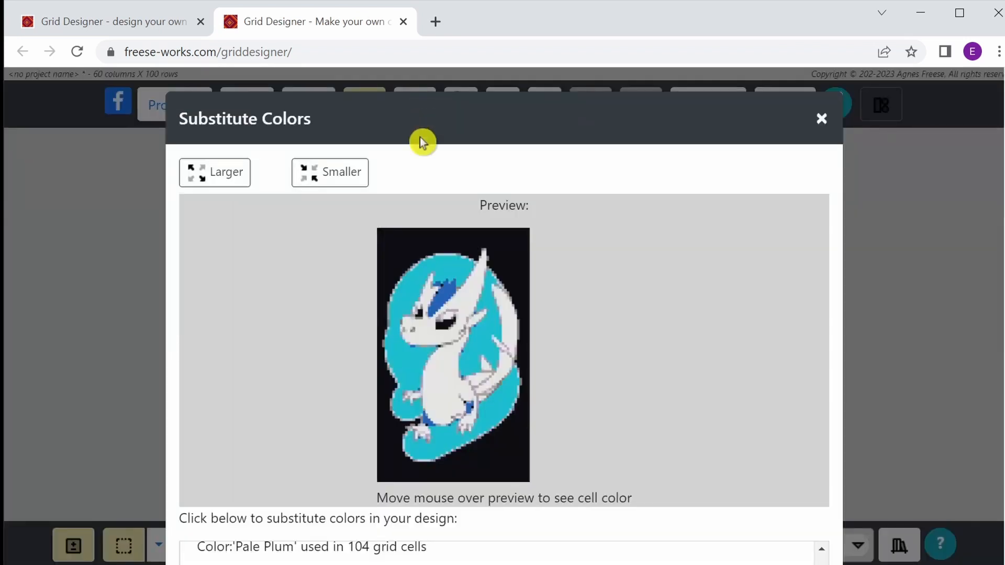
left_click(328, 176)
left_click(328, 176)
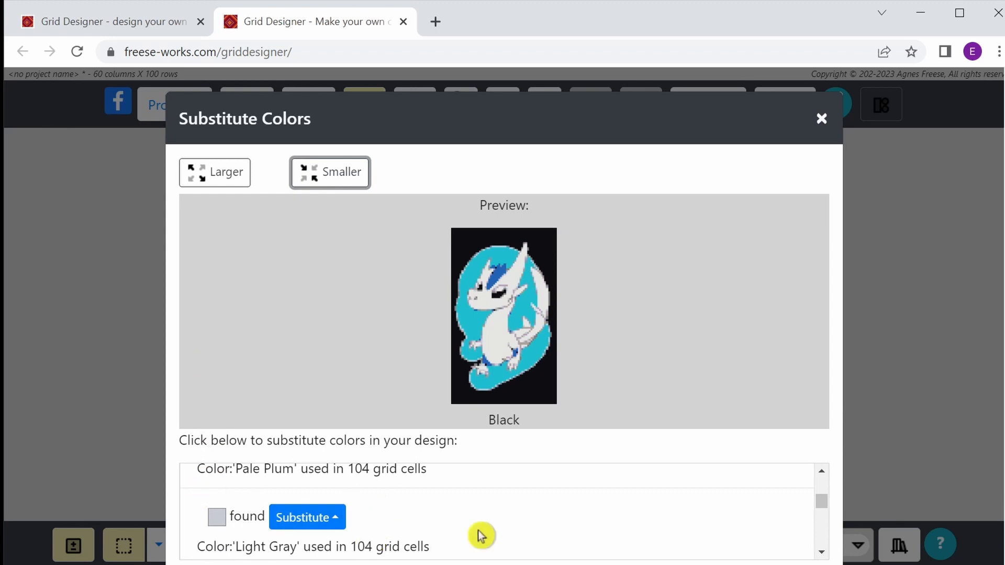
Substitute Light Blue with Dusty Gray, limiting the replacement palette to the used colors
left_click_drag(826, 507, 810, 458)
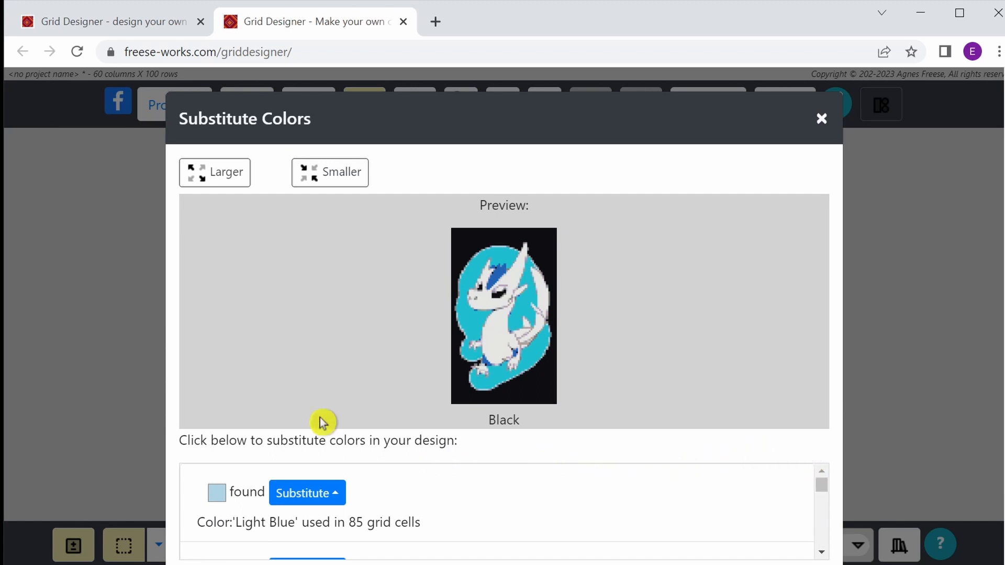
left_click(334, 500)
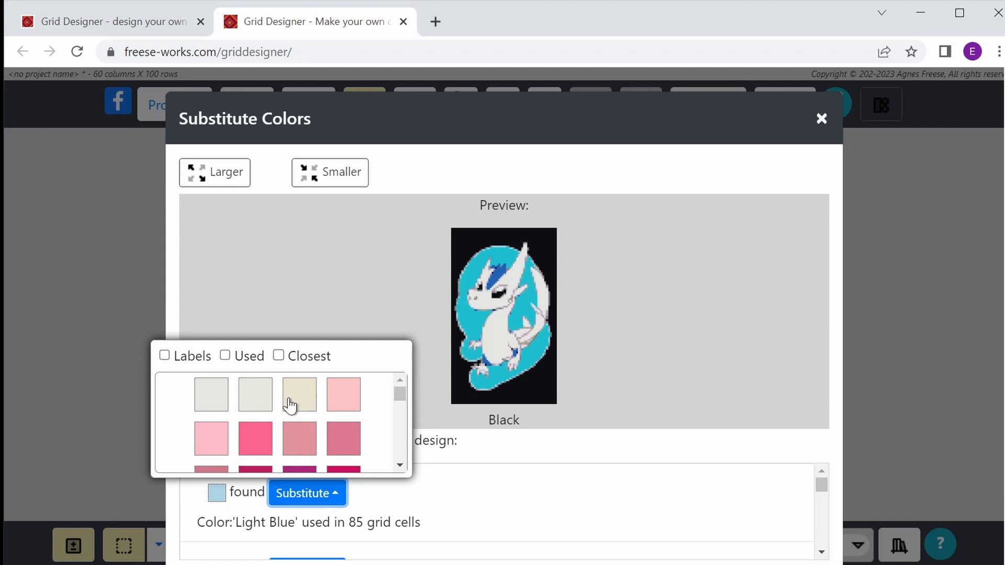
left_click(225, 357)
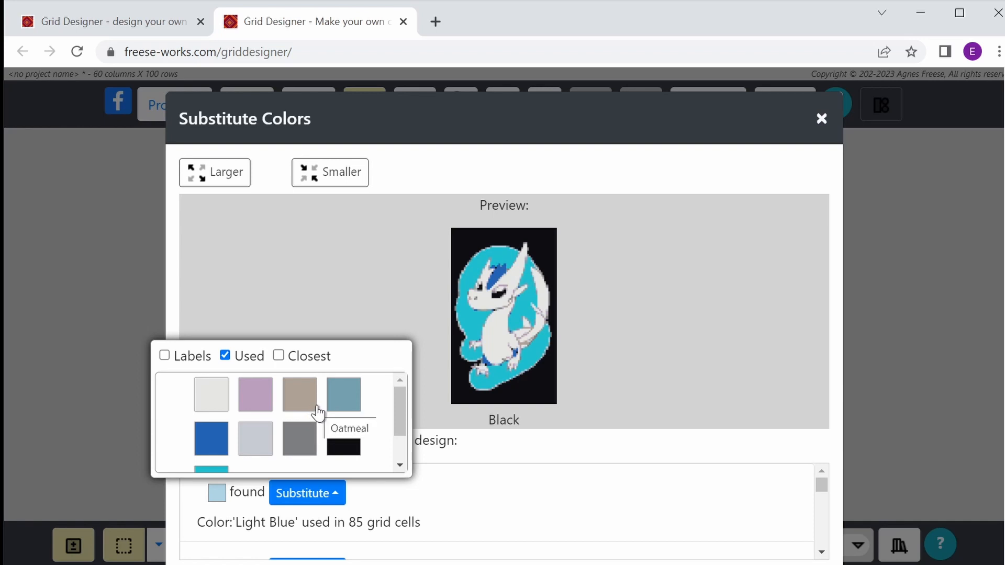
left_click(298, 443)
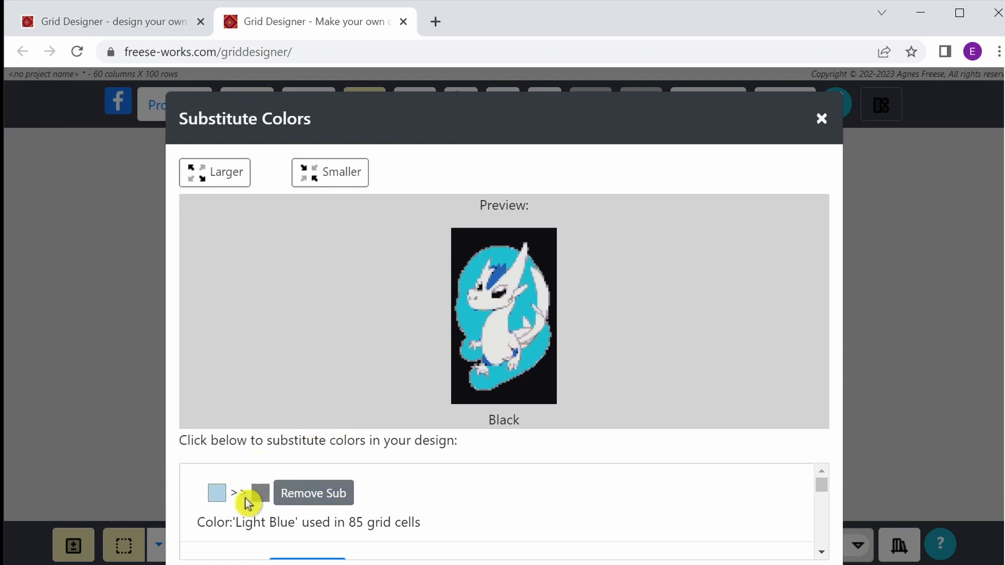
Substitute Oatmeal with Dusty Gray in the pattern's color list
mouse_move(476, 264)
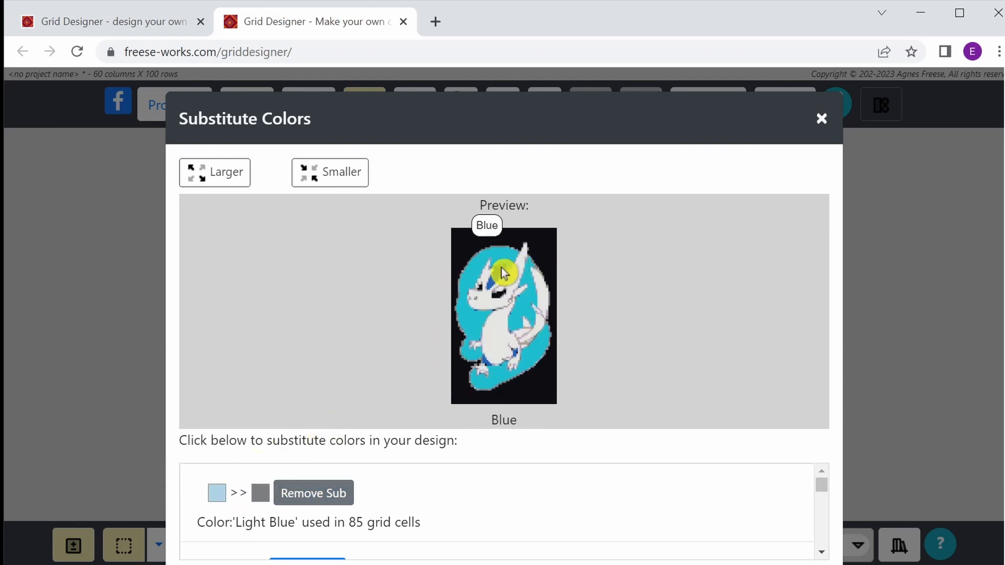
left_click(823, 554)
left_click(824, 554)
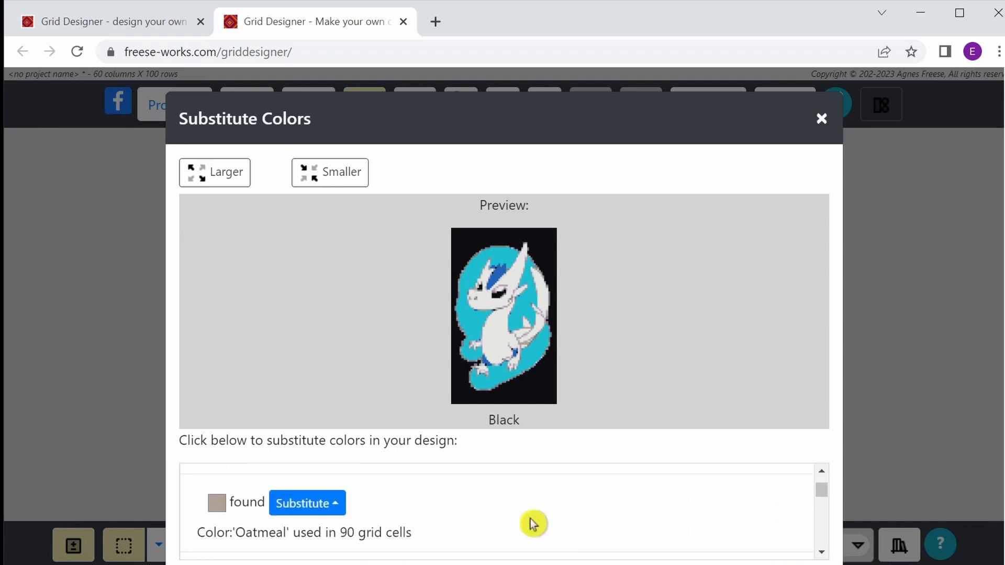
left_click(334, 510)
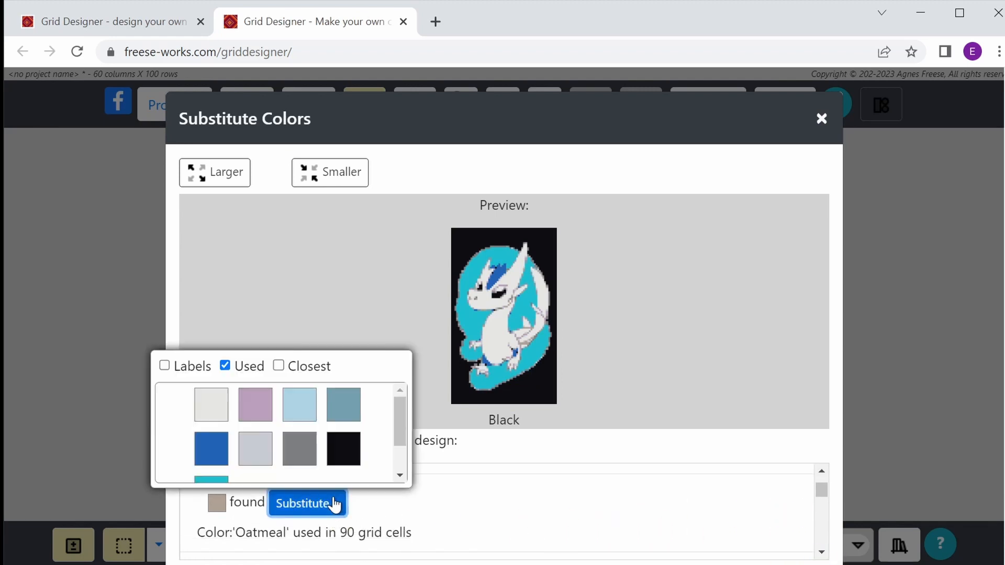
left_click(299, 457)
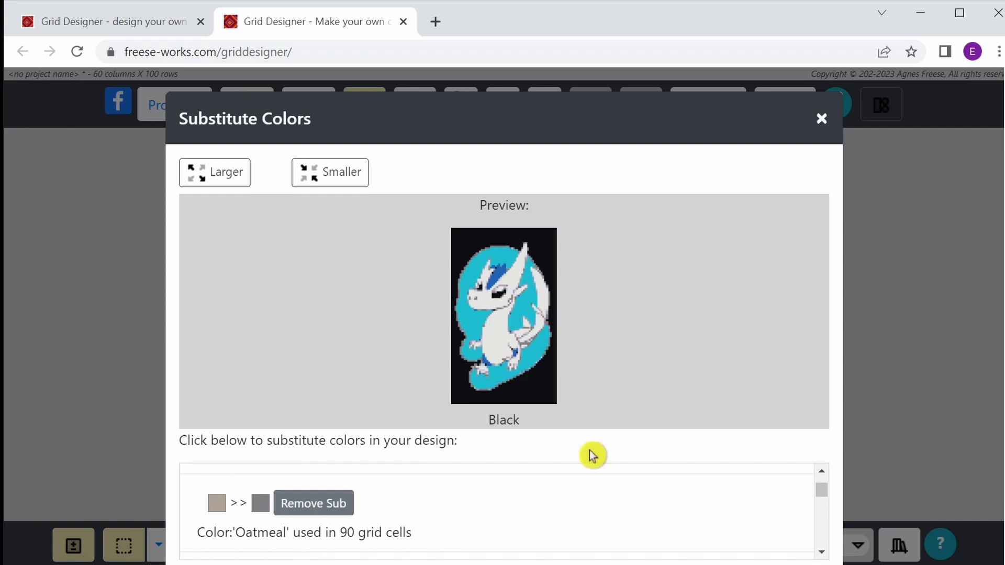
Substitute Pale Plum with Dusty Gray in the pattern's color list
left_click(823, 554)
left_click(823, 554)
left_click(823, 554)
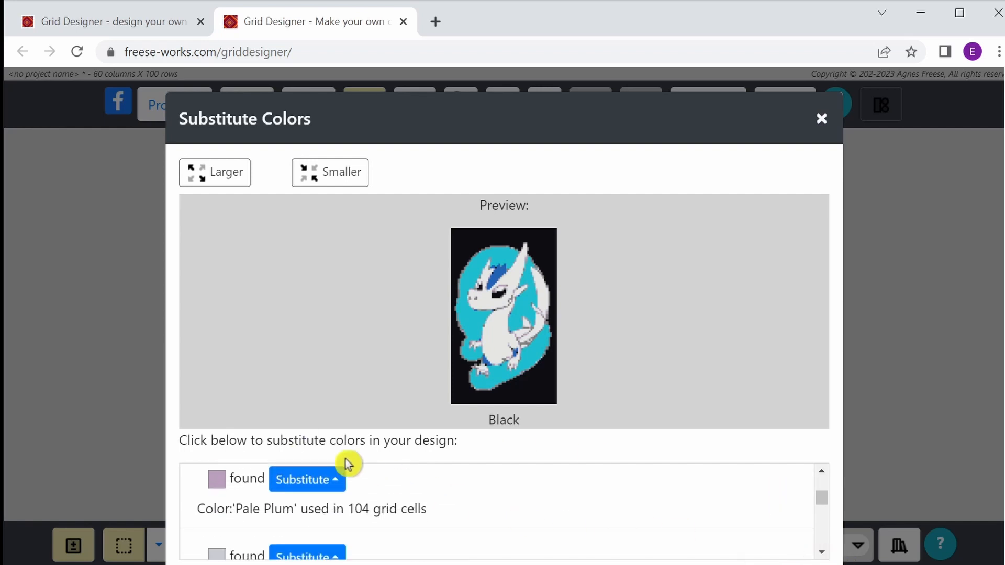
left_click(339, 486)
left_click(303, 425)
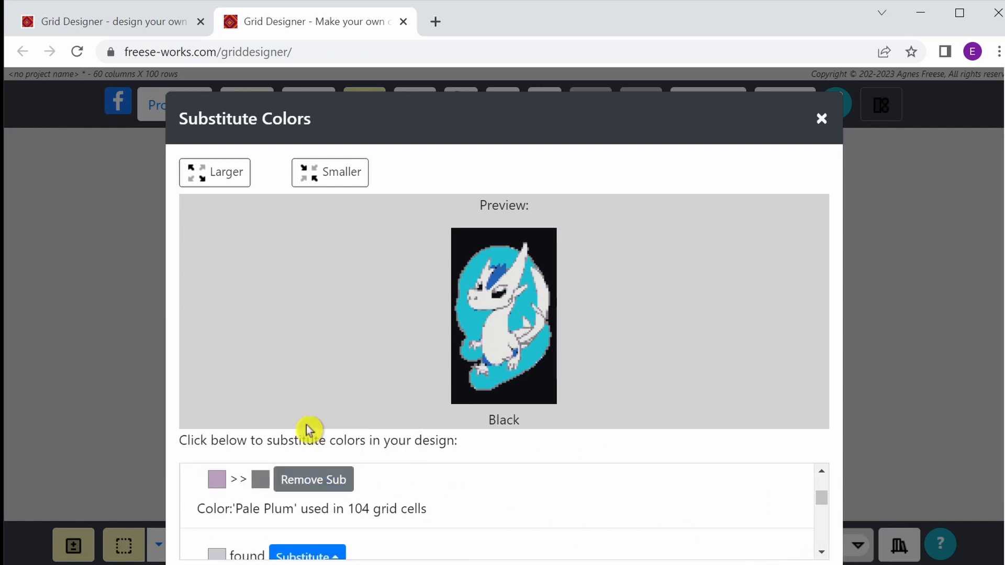
Substitute Light Gray with Dusty Gray in the pattern's color list
left_click(823, 554)
left_click(823, 554)
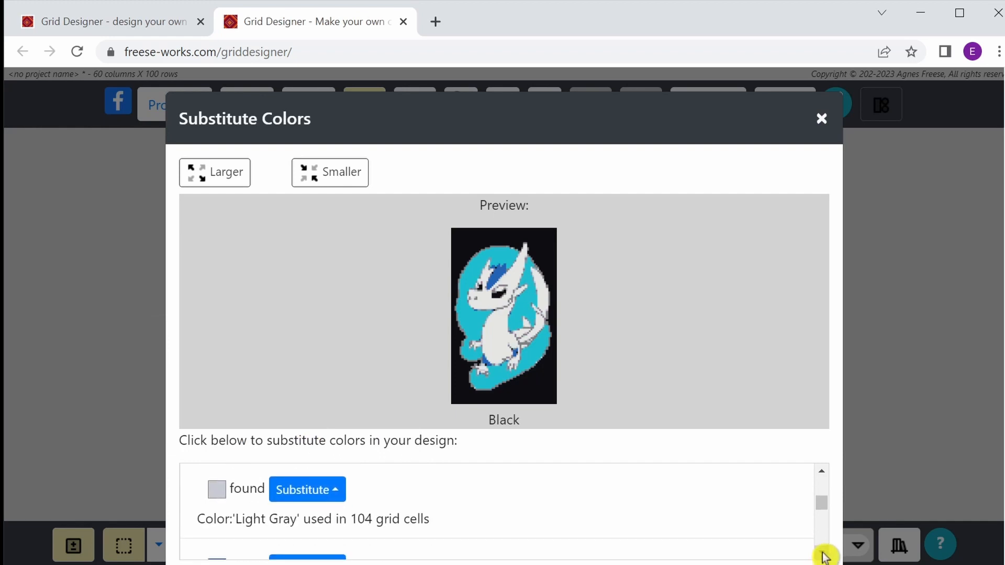
left_click(823, 554)
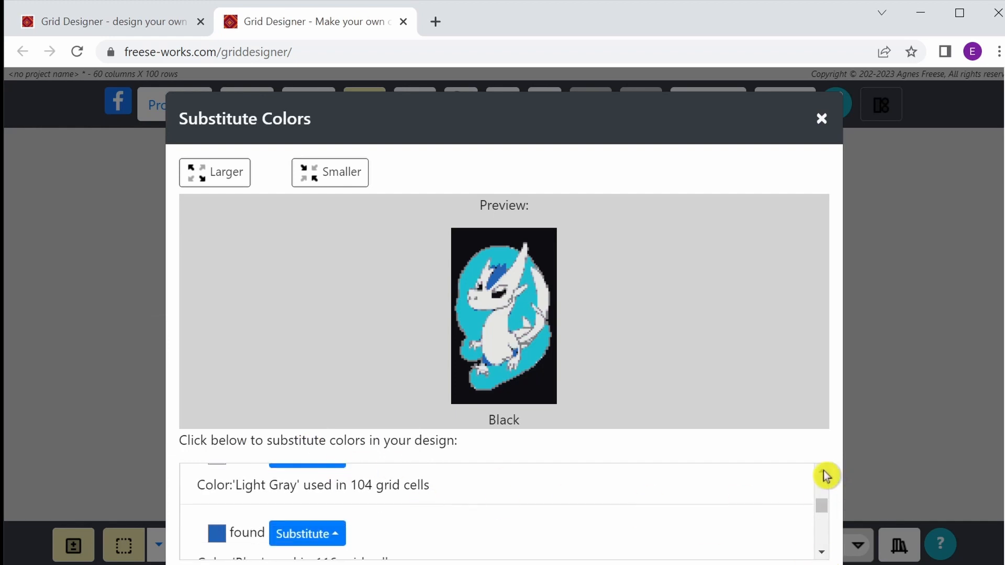
left_click(820, 478)
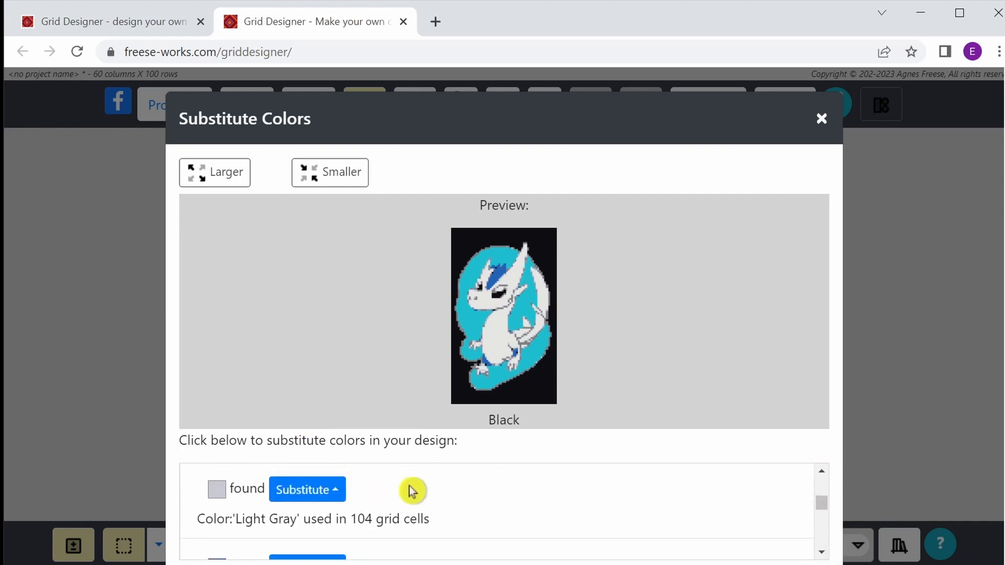
left_click(338, 495)
left_click(300, 434)
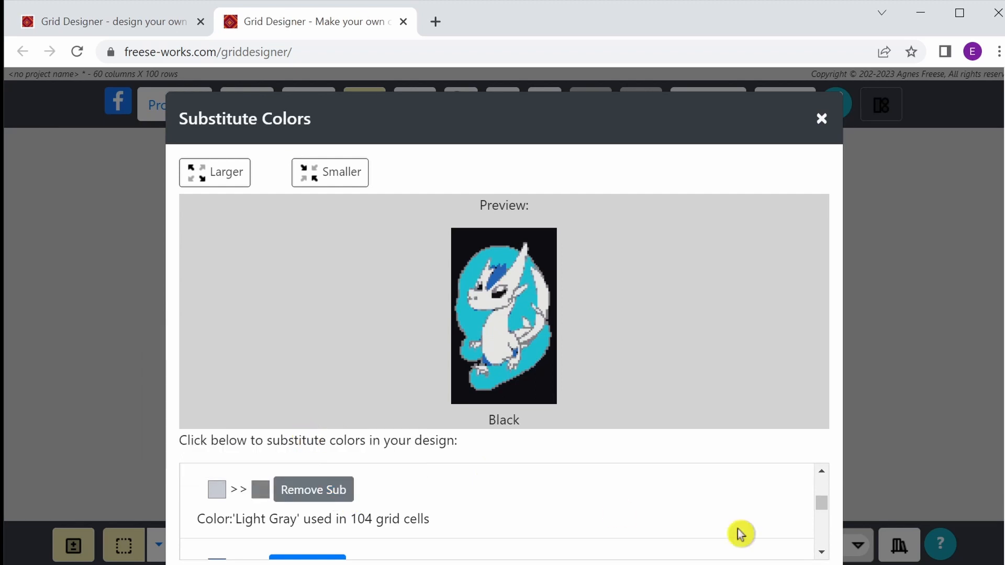
Keep Blue and Dusty Gray as they are, and substitute Country Blue with Dusty Gray
left_click(822, 552)
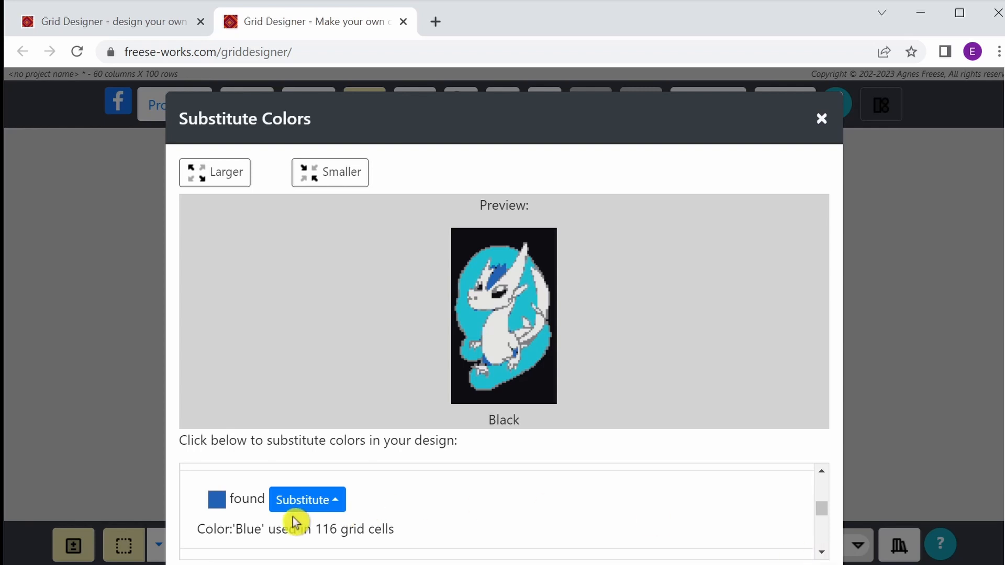
mouse_move(497, 289)
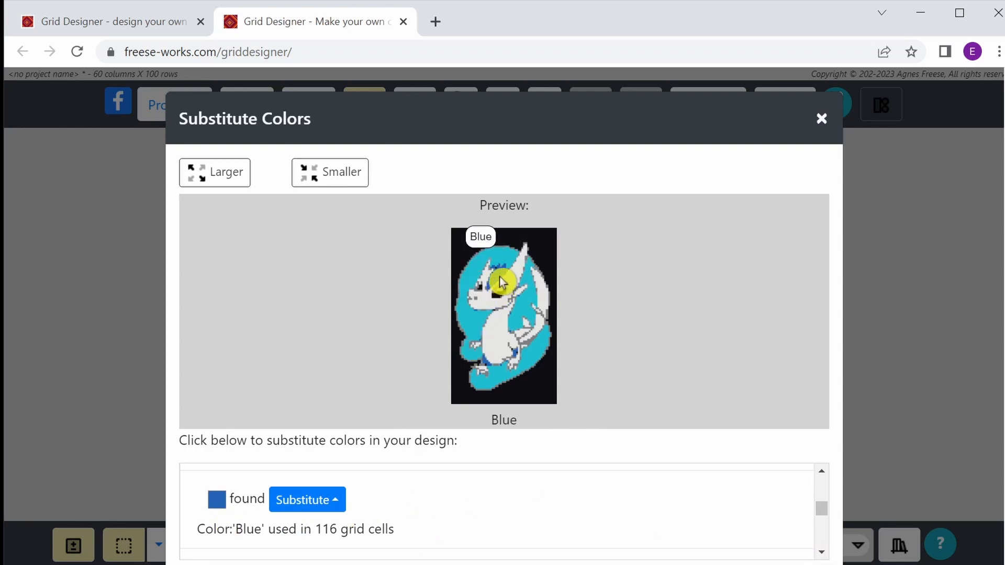
mouse_move(510, 361)
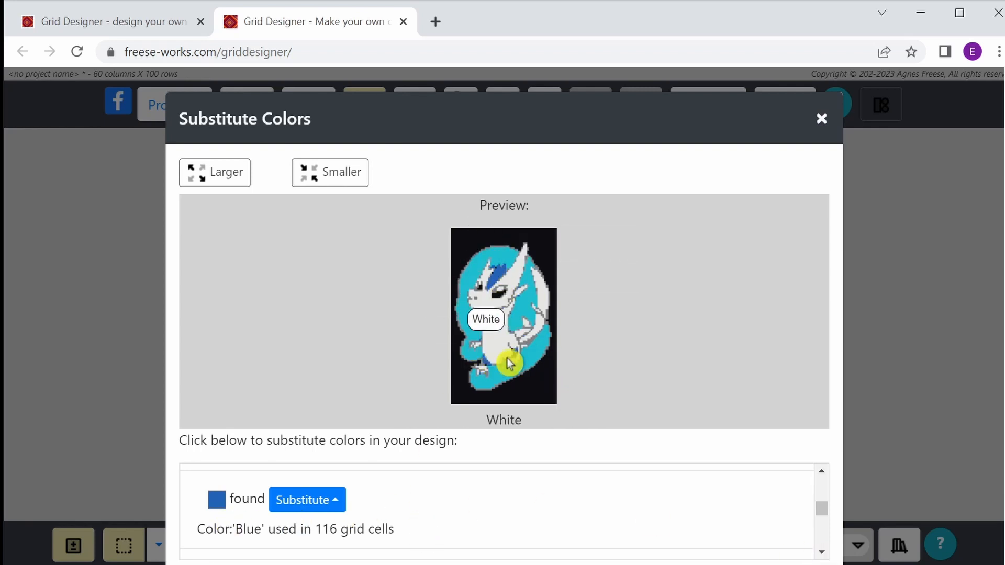
left_click(823, 558)
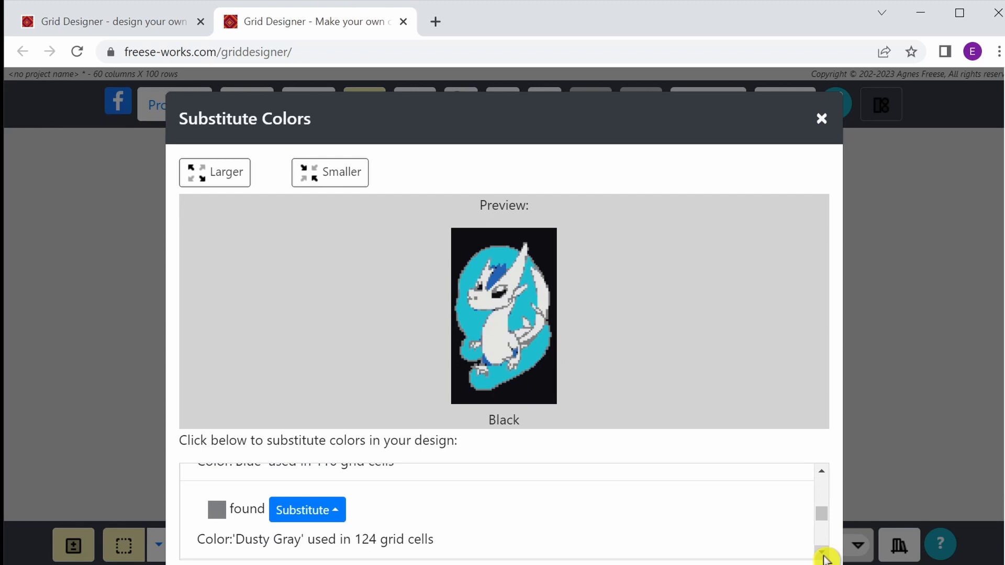
left_click(823, 554)
left_click(822, 554)
left_click(823, 554)
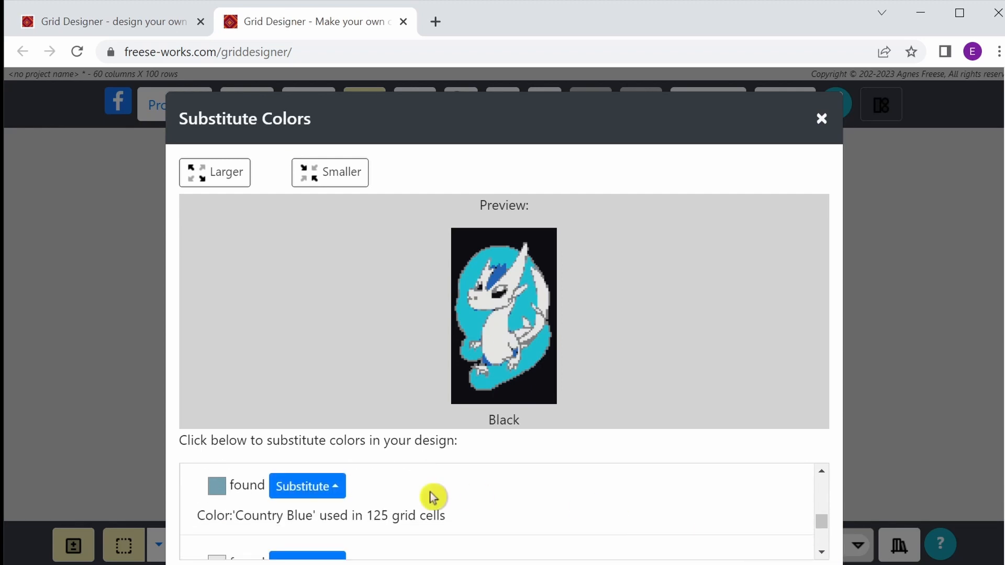
left_click(332, 490)
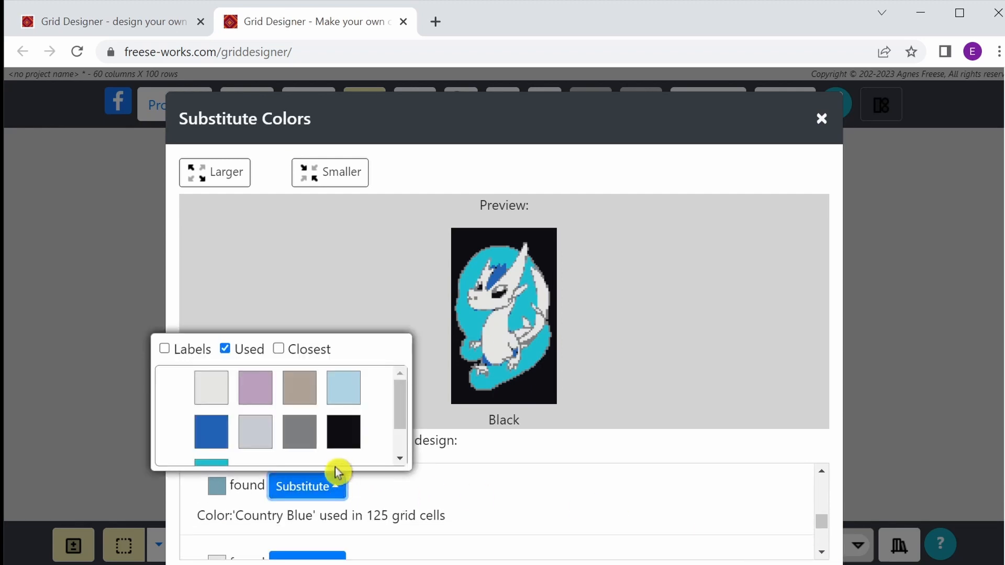
left_click(296, 438)
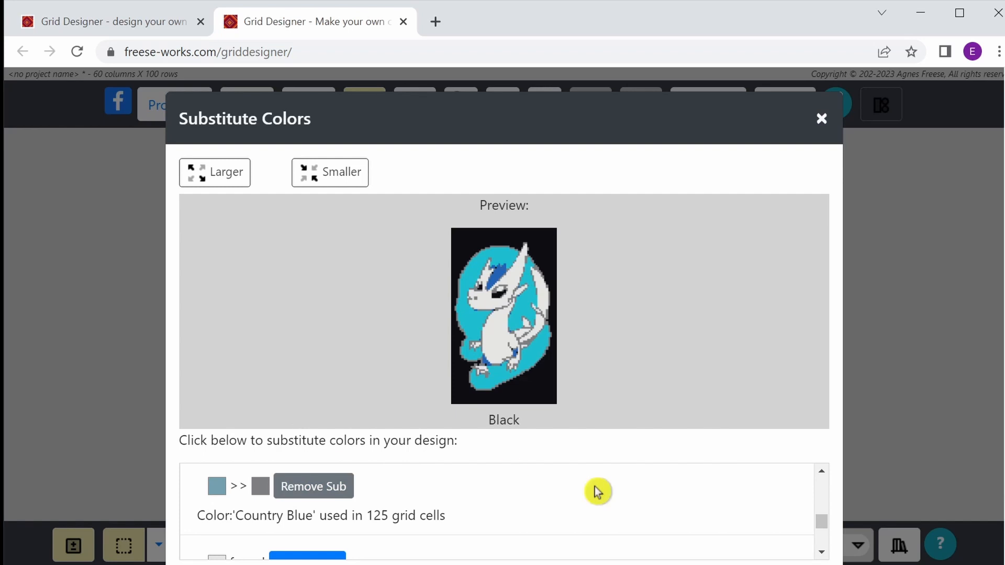
Leave White, Turqua and Black without substitutes and convert the pattern with the chosen color substitutions
left_click(823, 554)
left_click(822, 554)
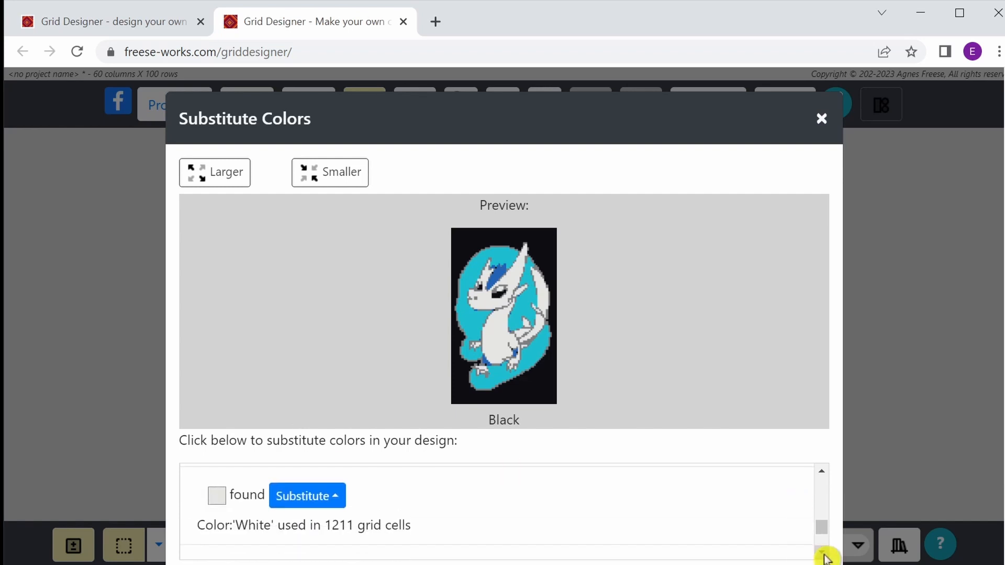
left_click(823, 554)
left_click(823, 554)
left_click(823, 554)
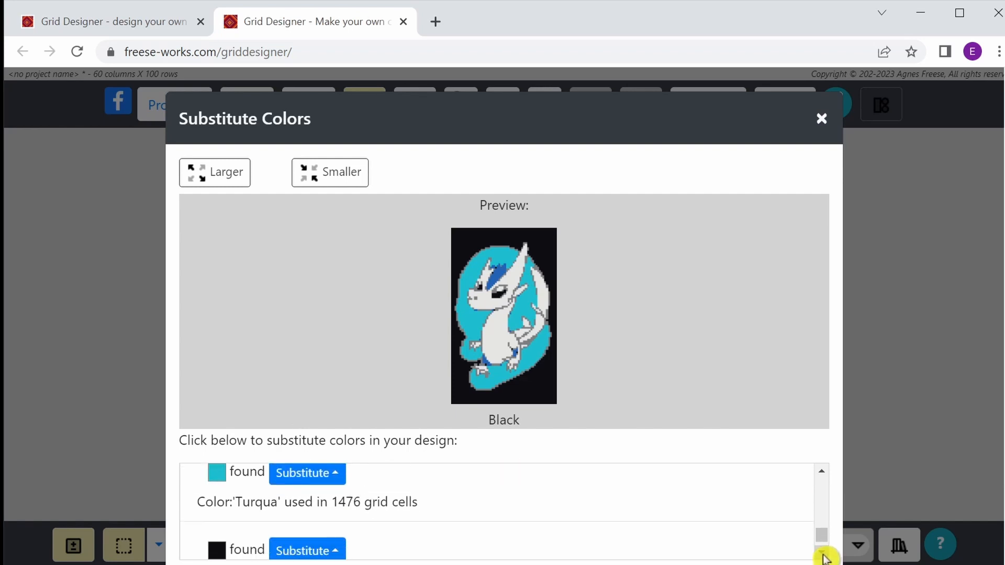
left_click(823, 554)
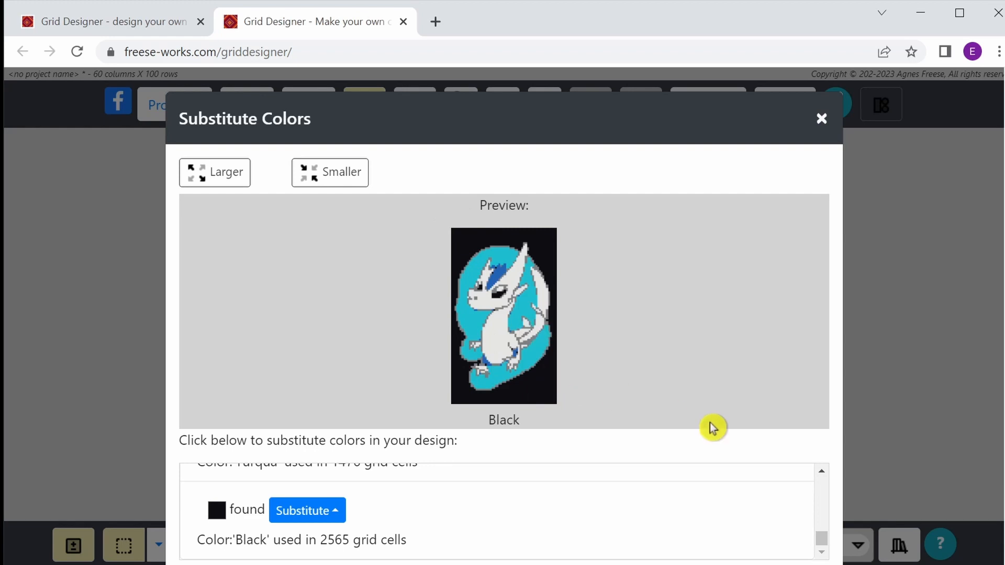
scroll(738, 340, "down", 2)
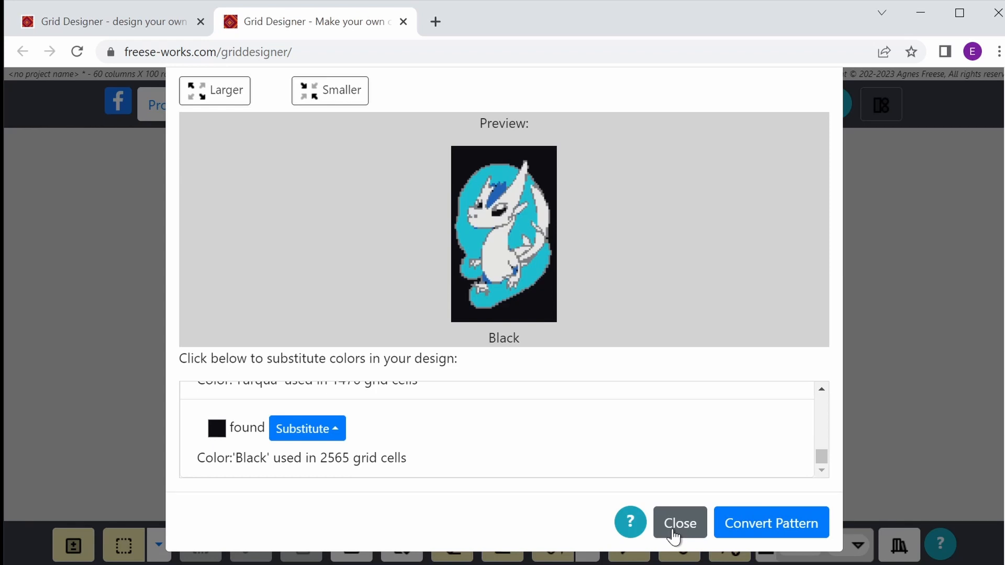
left_click(766, 526)
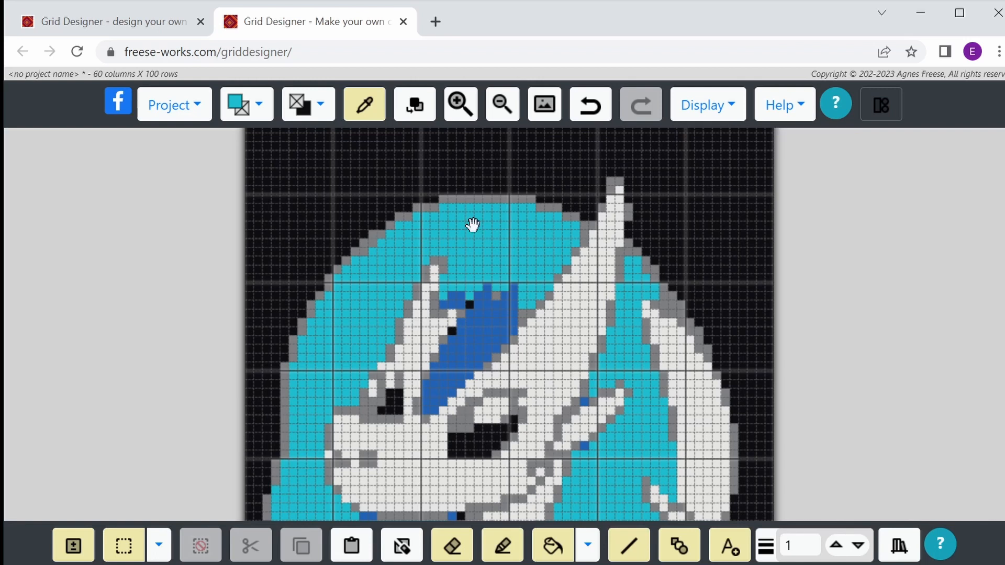
Reopen the color substitution for the pattern and replace Turqua with the pale light blue from the full, unfiltered palette
left_click(416, 107)
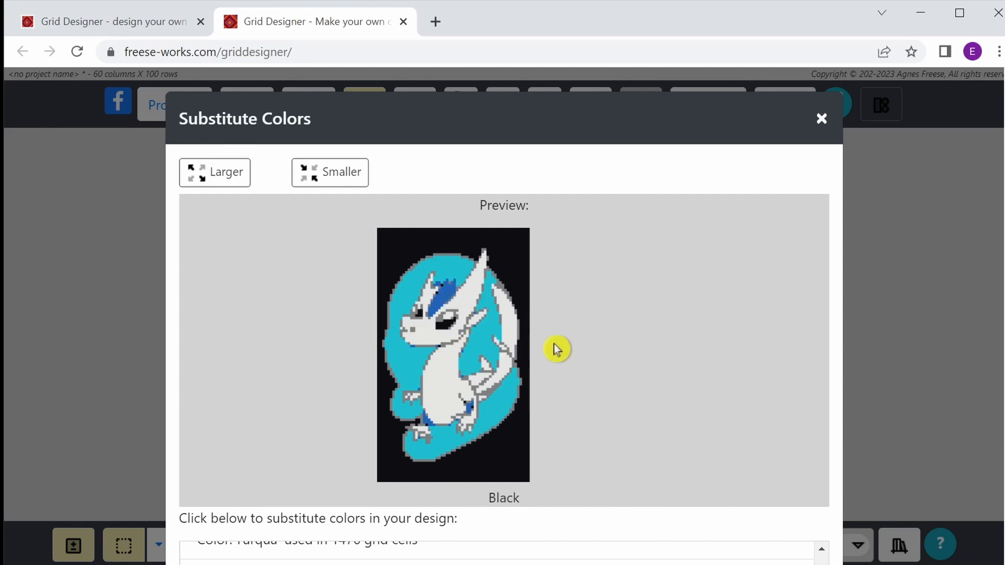
scroll(608, 335, "down", 3)
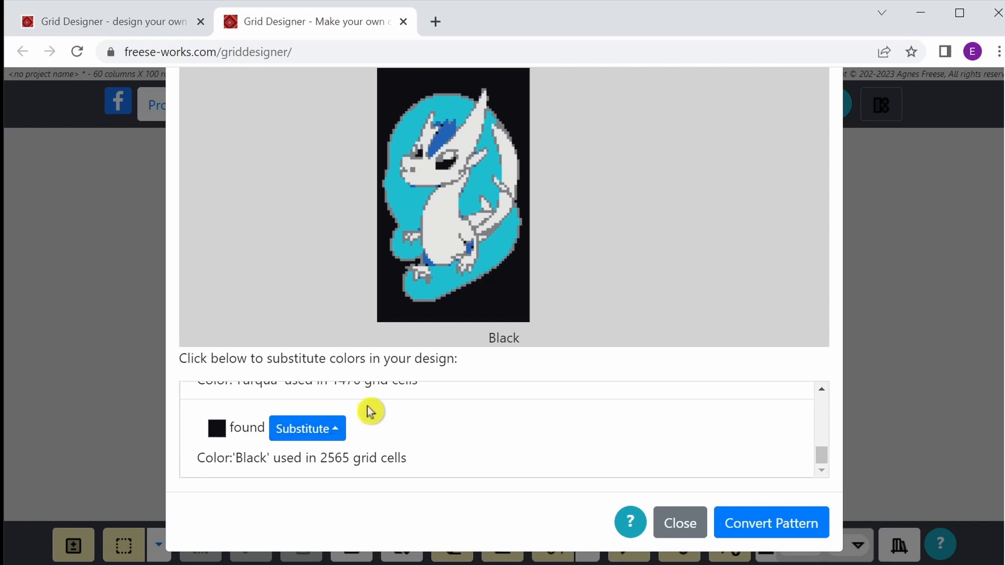
scroll(382, 422, "up", 3)
scroll(361, 429, "up", 2)
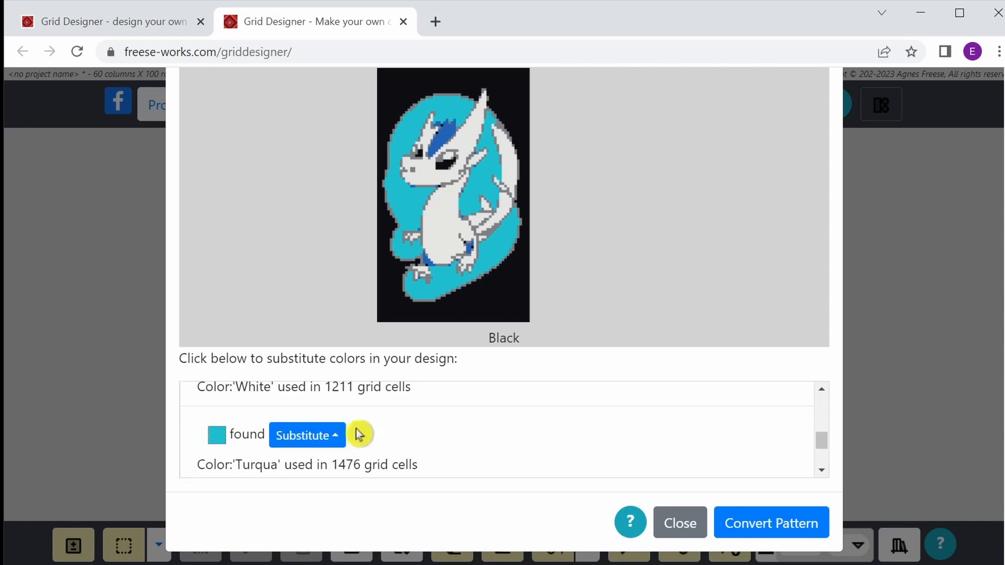
left_click(338, 437)
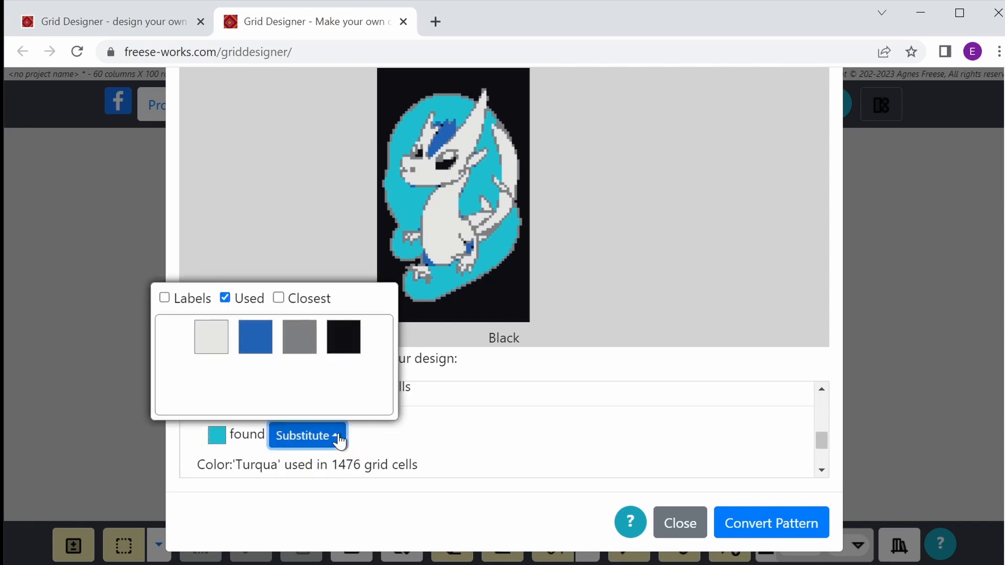
left_click(225, 298)
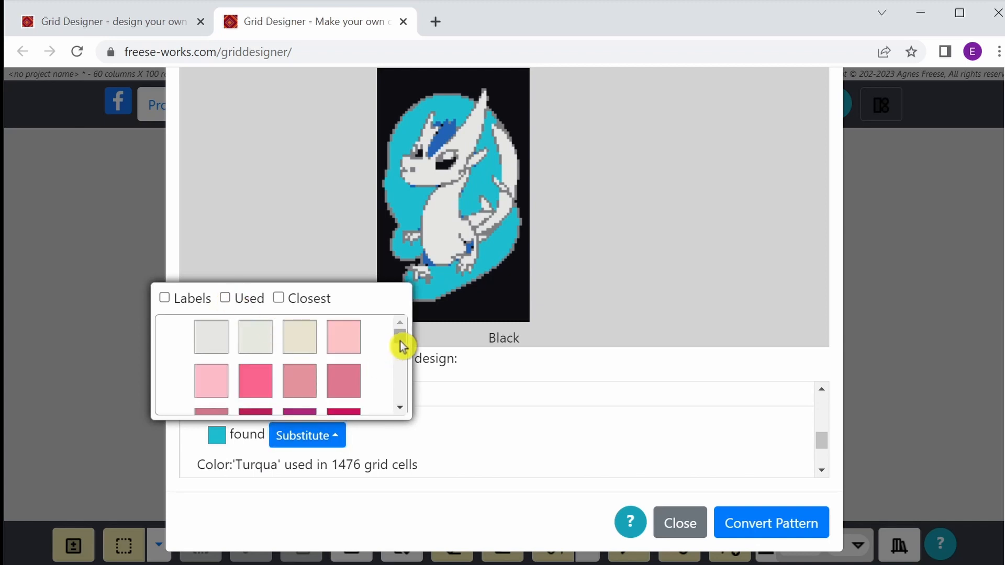
left_click_drag(401, 346, 401, 378)
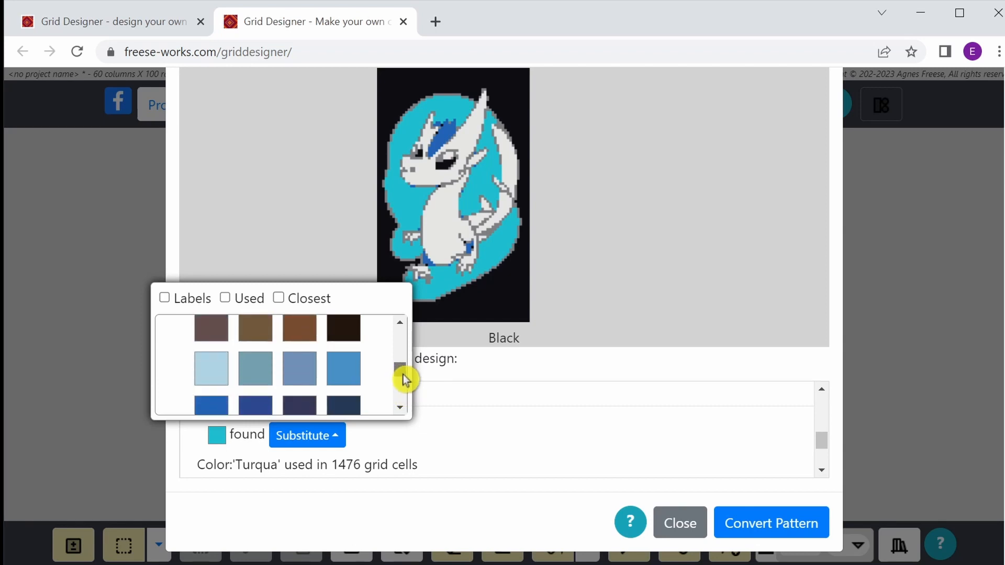
left_click(212, 372)
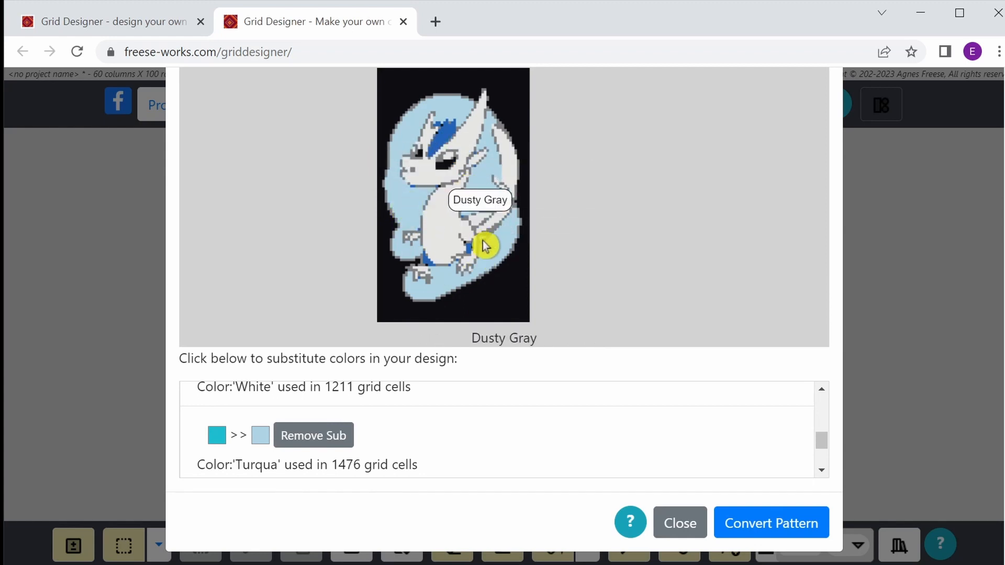
Convert the pattern with the chosen background substitution and fit the whole dragon design in view
left_click(777, 534)
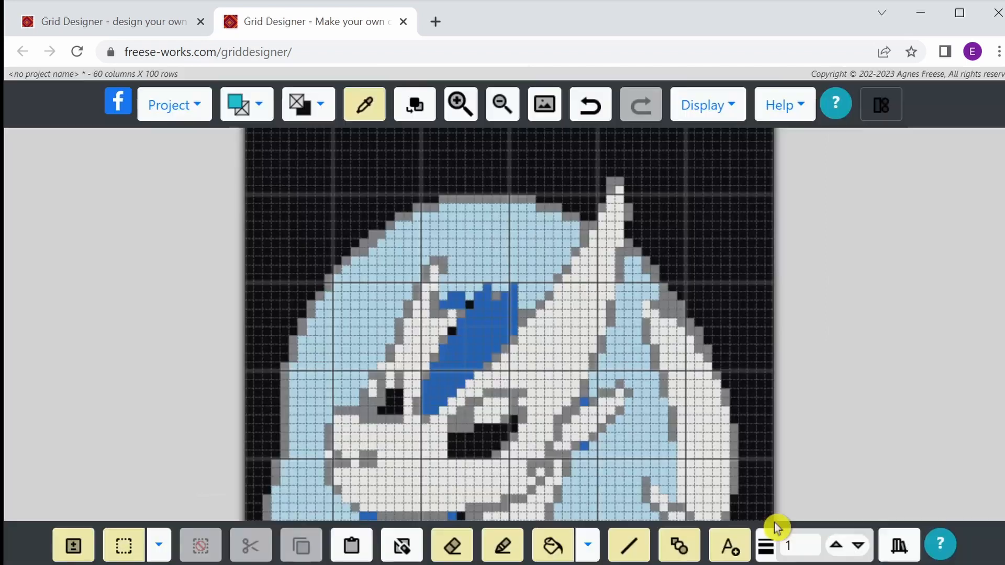
scroll(584, 302, "up", 4)
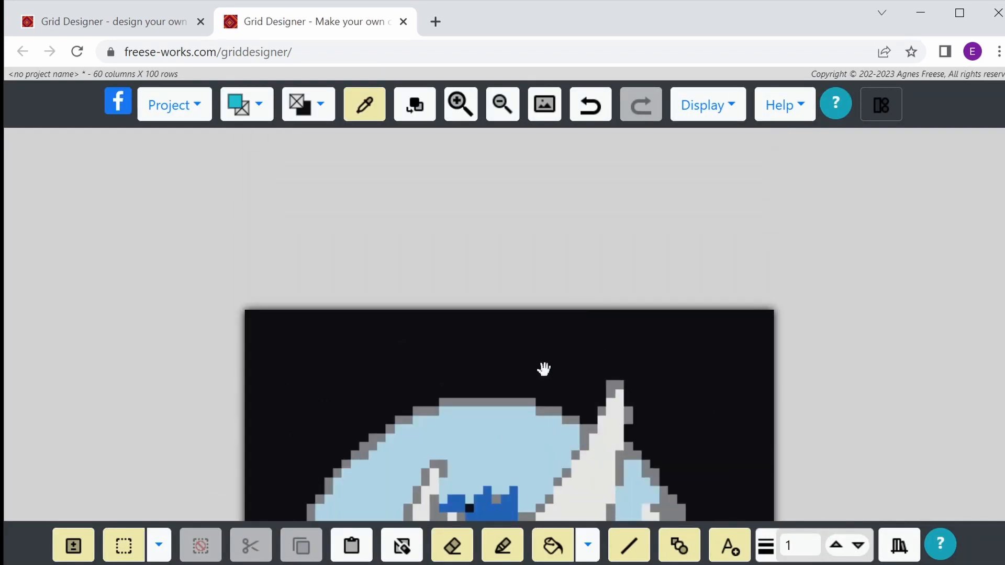
scroll(543, 370, "down", 10)
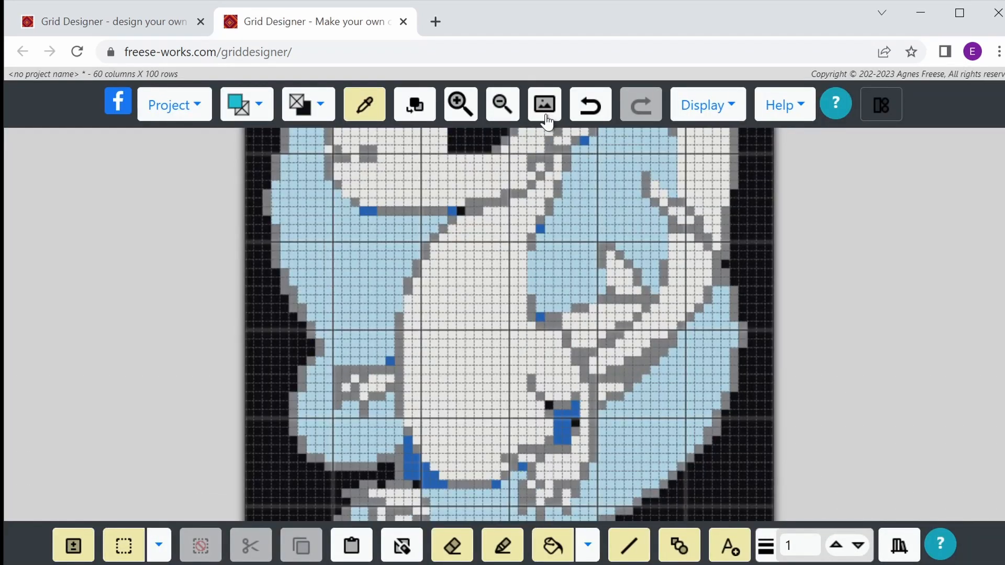
left_click(545, 106)
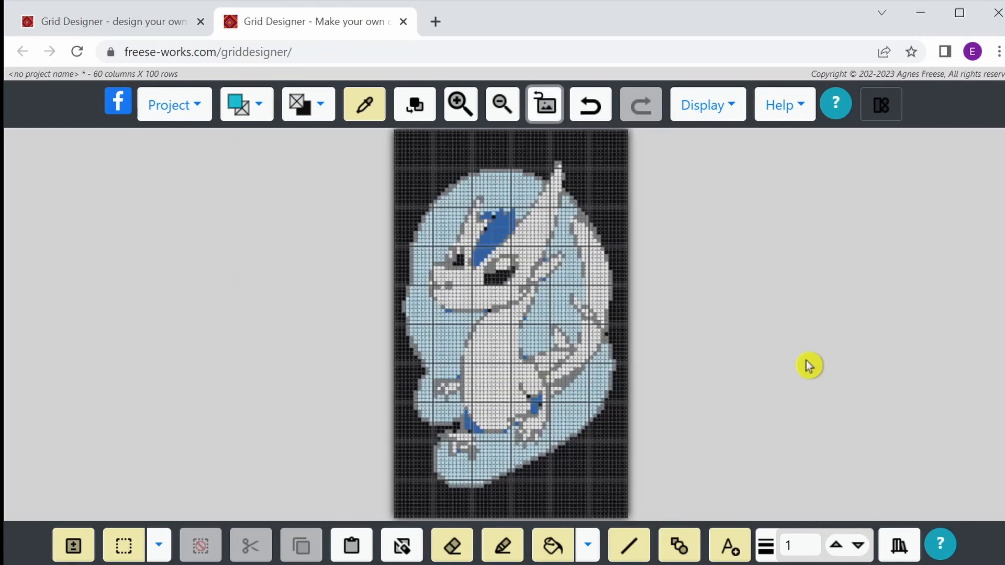